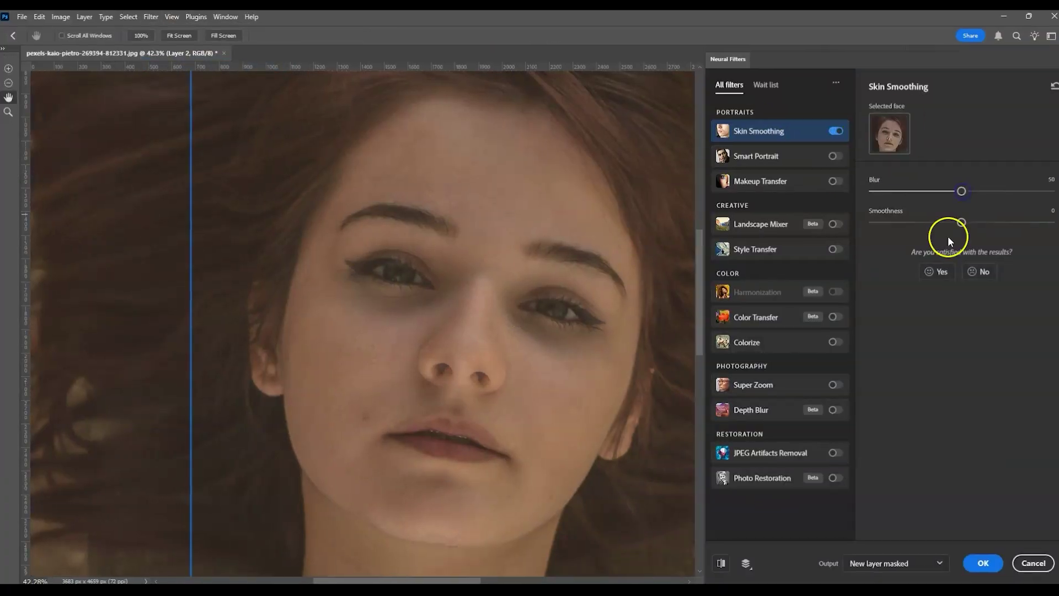
pyautogui.click(983, 563)
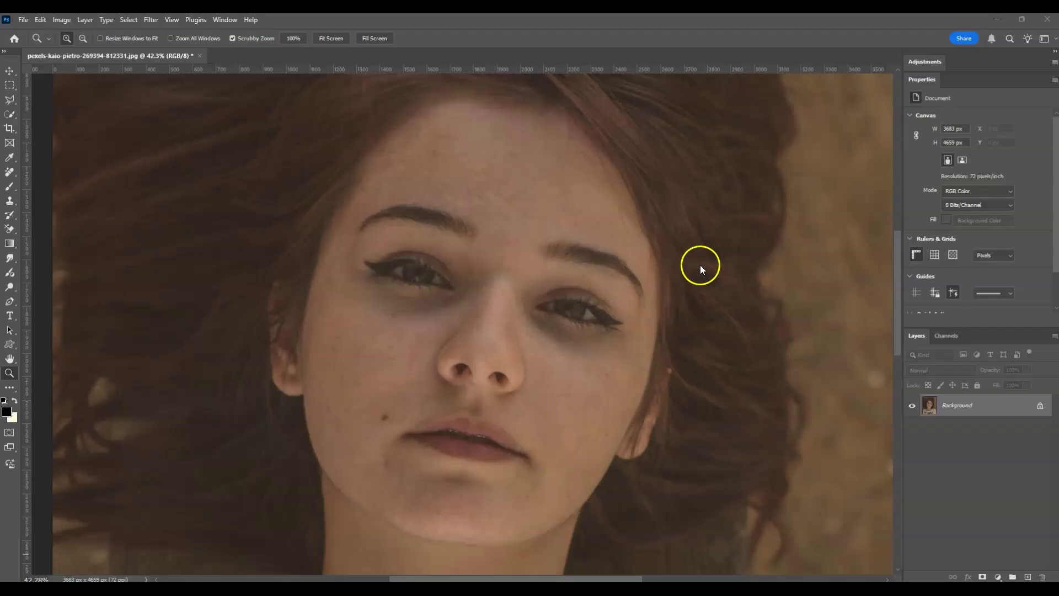
# - Duplicate the Background layer onto a new layer above it
pyautogui.click(966, 405)
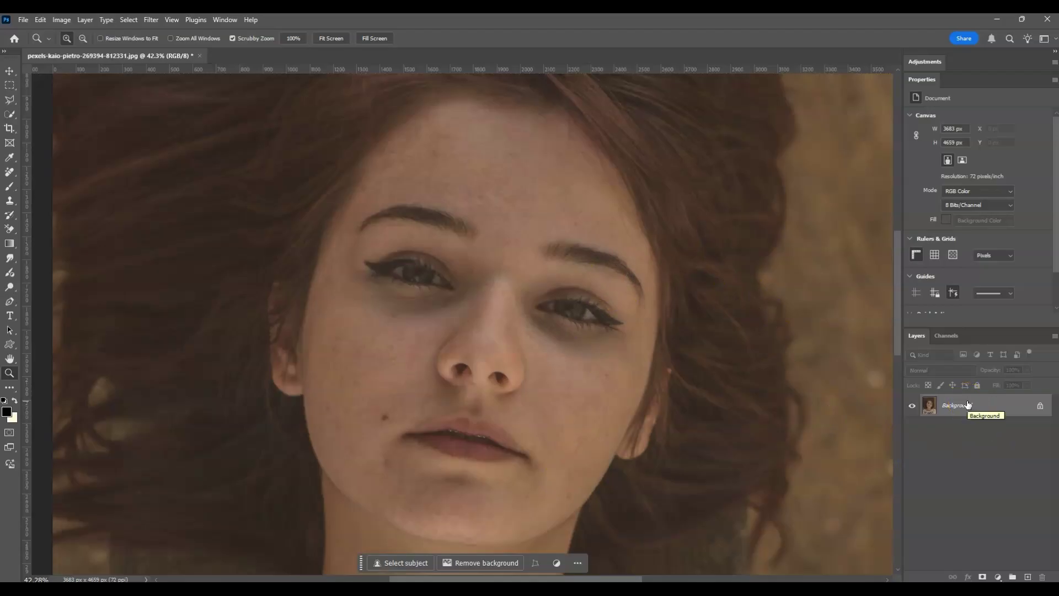
pyautogui.moveTo(967, 404); pyautogui.dragTo(949, 409)
pyautogui.hotkey('ctrl', 'j')
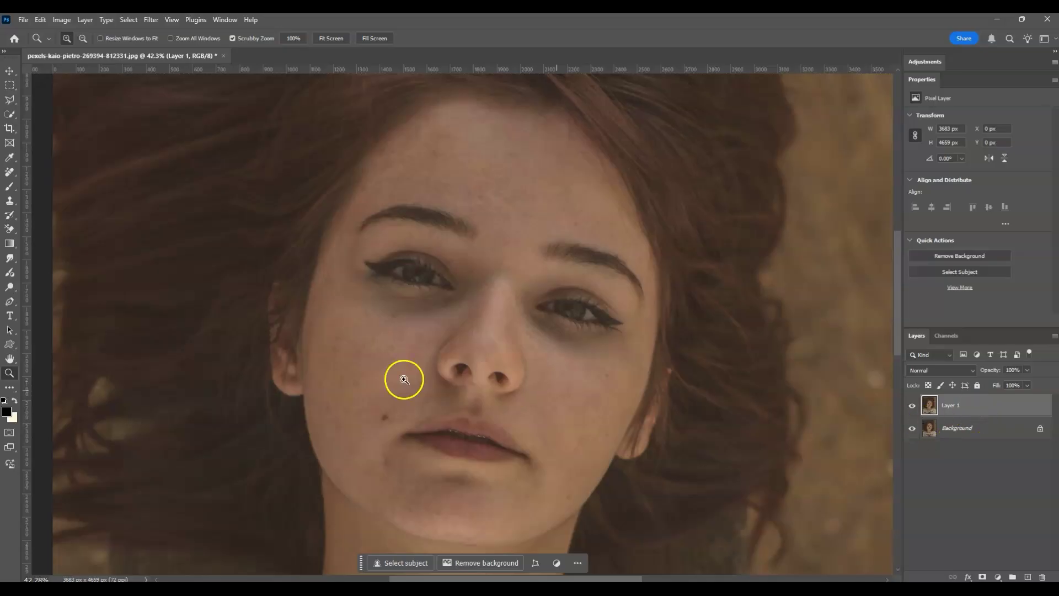
# - Remove the small skin blemishes on the forehead, temple, cheeks and jaw with the Remove tool at brush size 80, keeping the mole
pyautogui.click(10, 174)
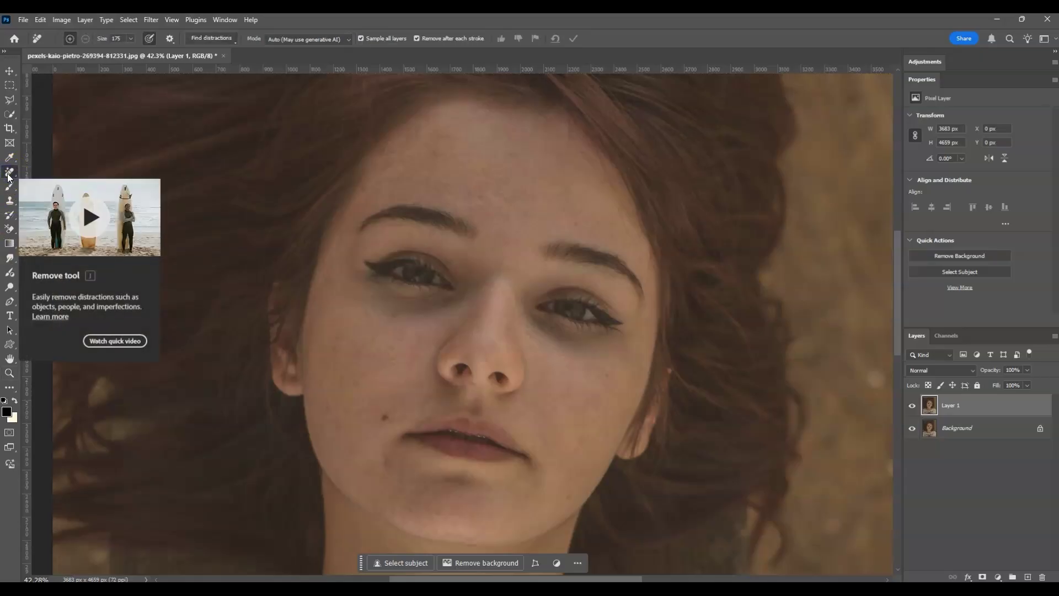
pyautogui.click(11, 178)
pyautogui.click(258, 53)
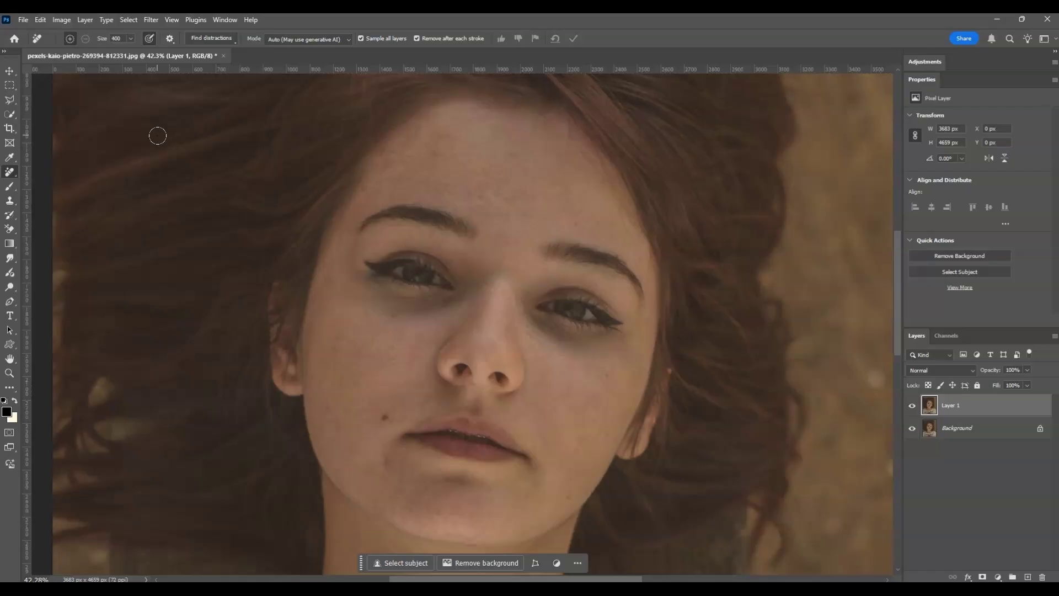
pyautogui.press('[')
pyautogui.press('[')
pyautogui.press('[')
pyautogui.press('[')
pyautogui.press('[')
pyautogui.click(572, 221)
pyautogui.click(598, 220)
pyautogui.click(612, 219)
pyautogui.click(515, 157)
pyautogui.click(389, 155)
pyautogui.click(388, 165)
pyautogui.moveTo(385, 200); pyautogui.dragTo(369, 190)
pyautogui.click(380, 453)
pyautogui.click(437, 150)
pyautogui.click(639, 254)
pyautogui.click(549, 329)
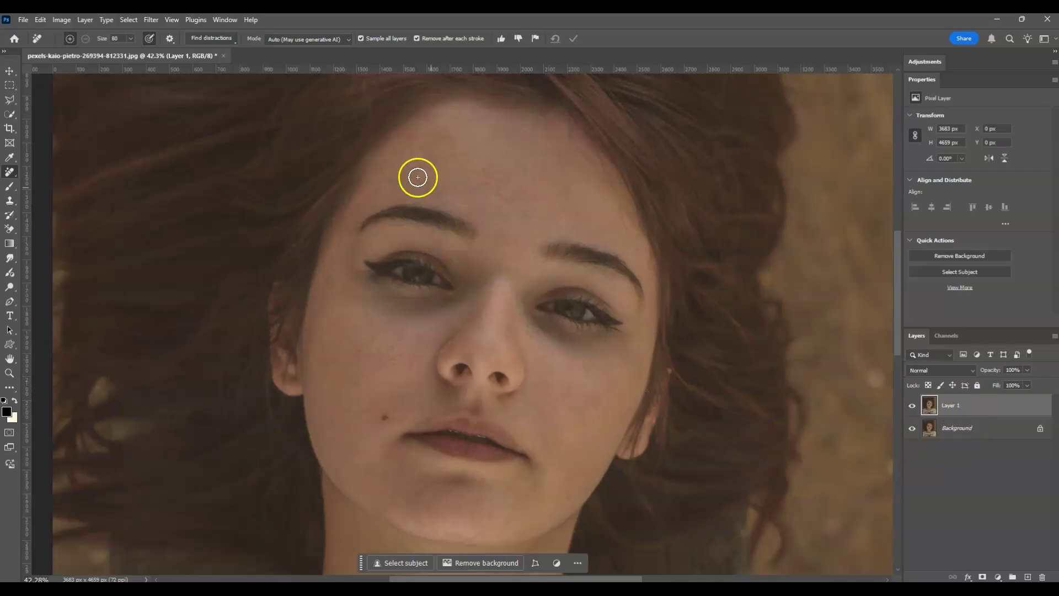
# - Open Neural Filters for the retouched layer and enable Skin Smoothing on the detected face
pyautogui.click(151, 20)
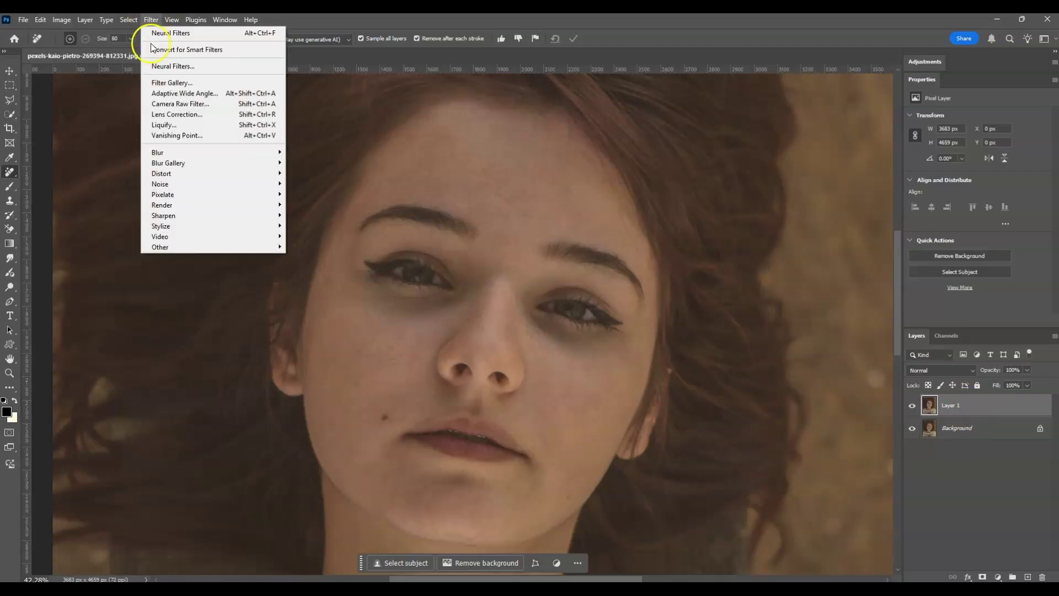
pyautogui.click(166, 66)
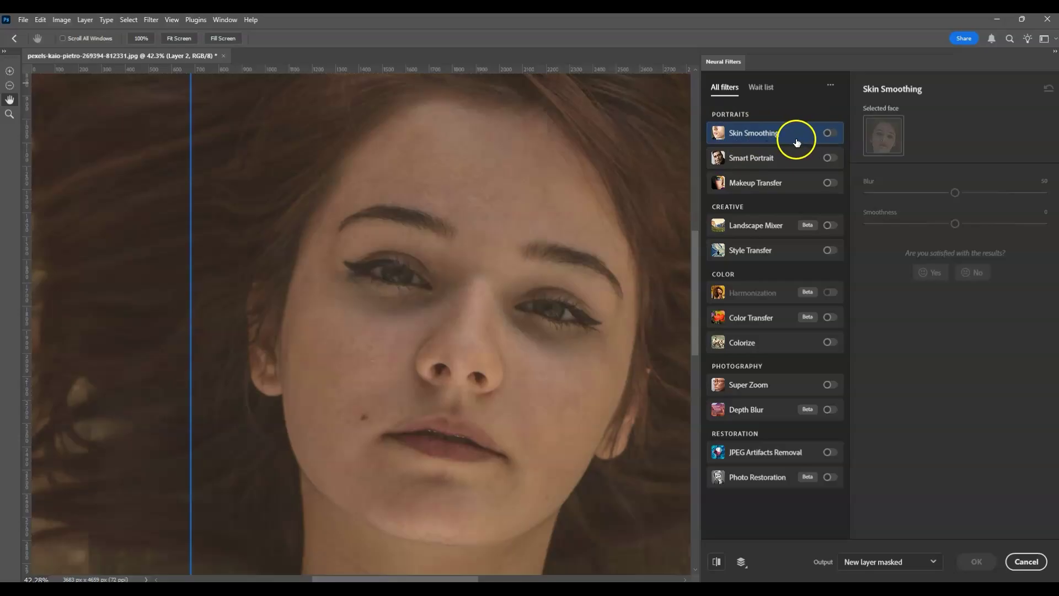
pyautogui.click(830, 134)
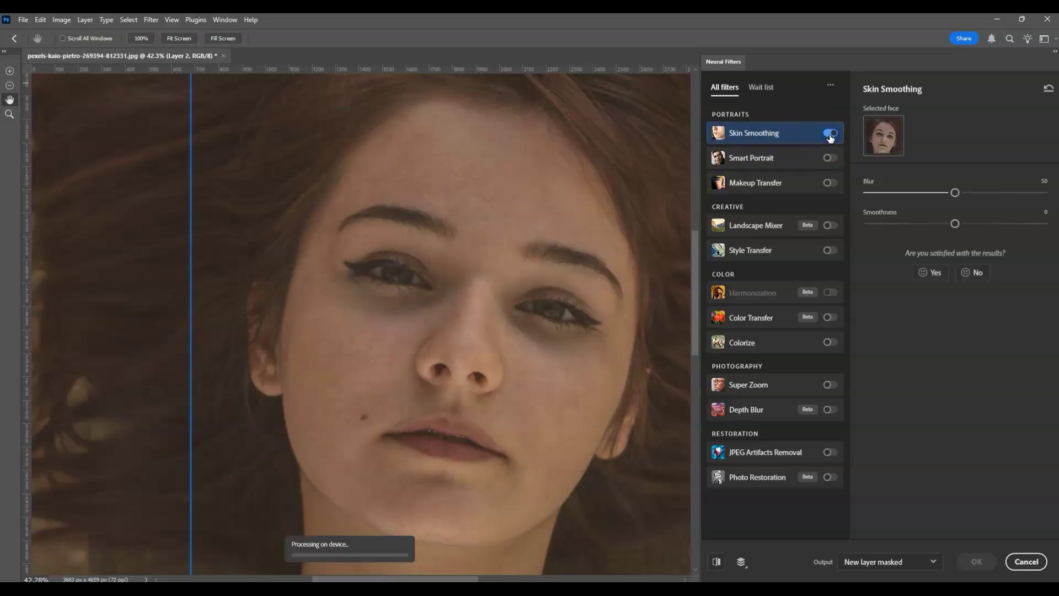
pyautogui.click(824, 138)
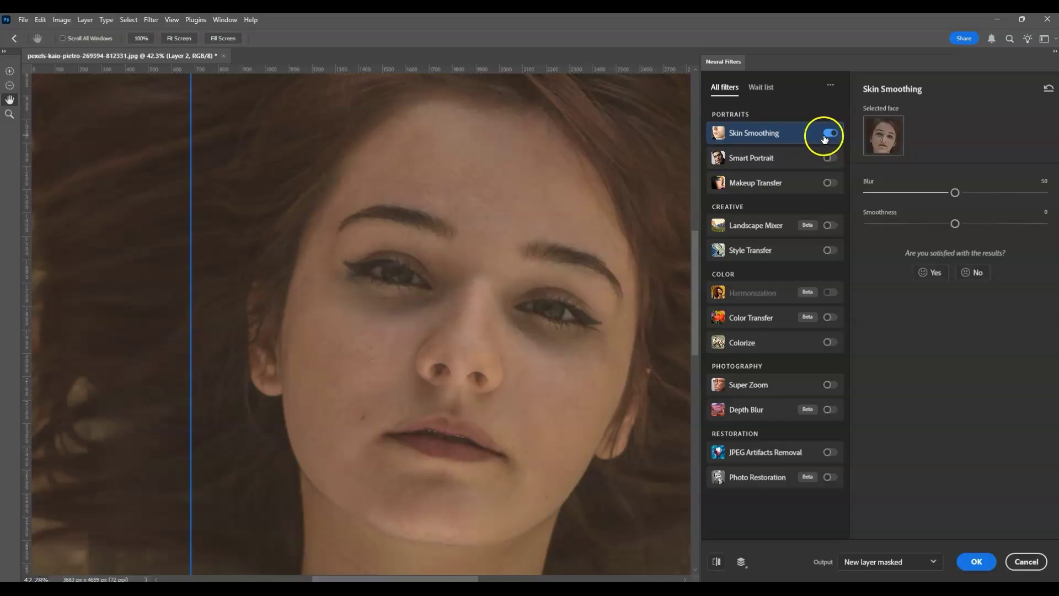
pyautogui.click(487, 211)
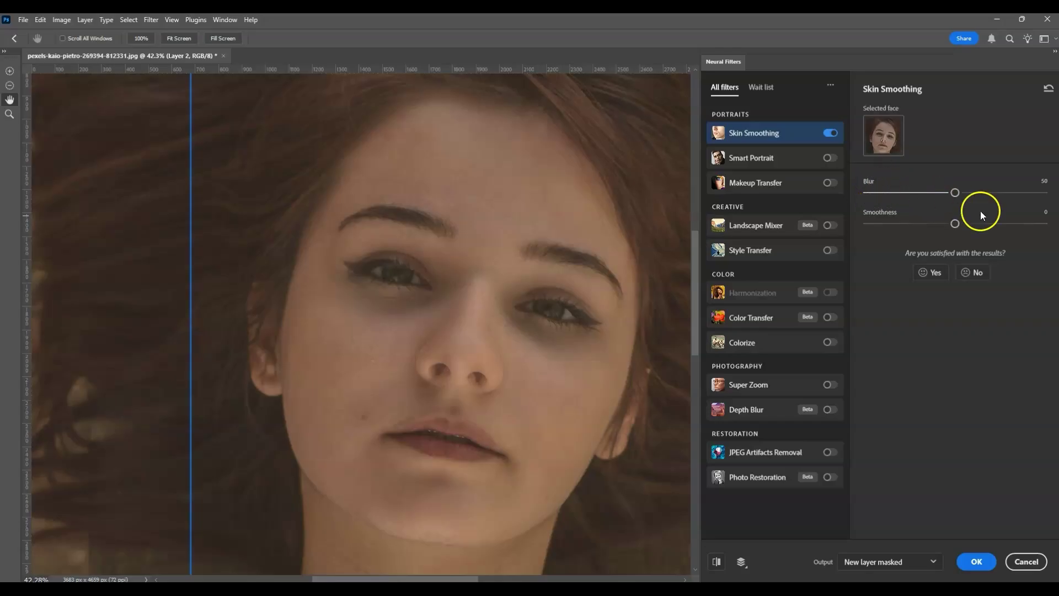
# - Set the Skin Smoothing blur to 60 and smoothness to +31
pyautogui.click(956, 194)
pyautogui.click(955, 225)
pyautogui.moveTo(948, 230); pyautogui.dragTo(993, 227)
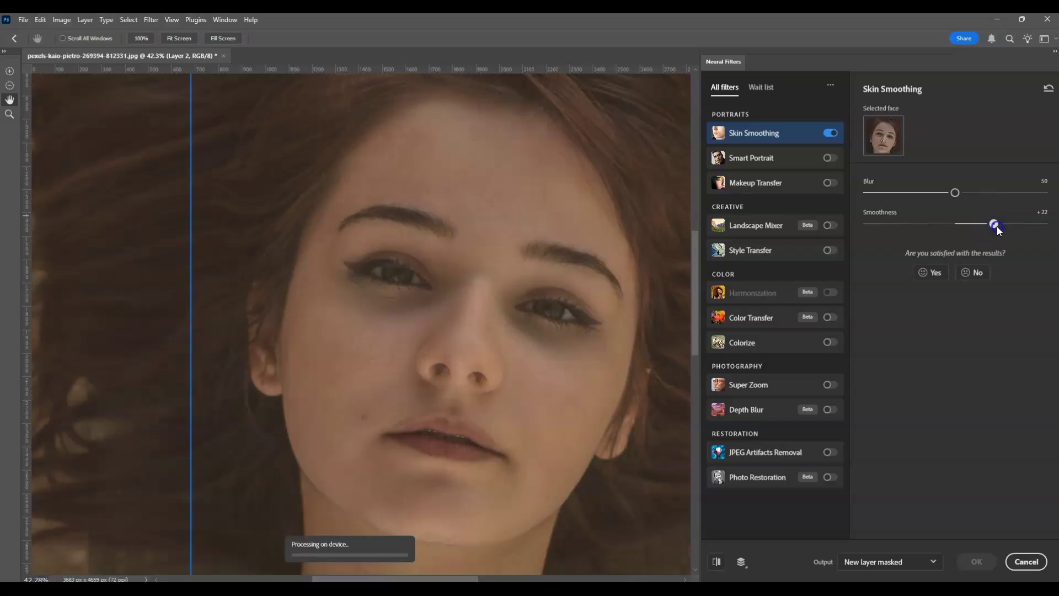
pyautogui.click(449, 289)
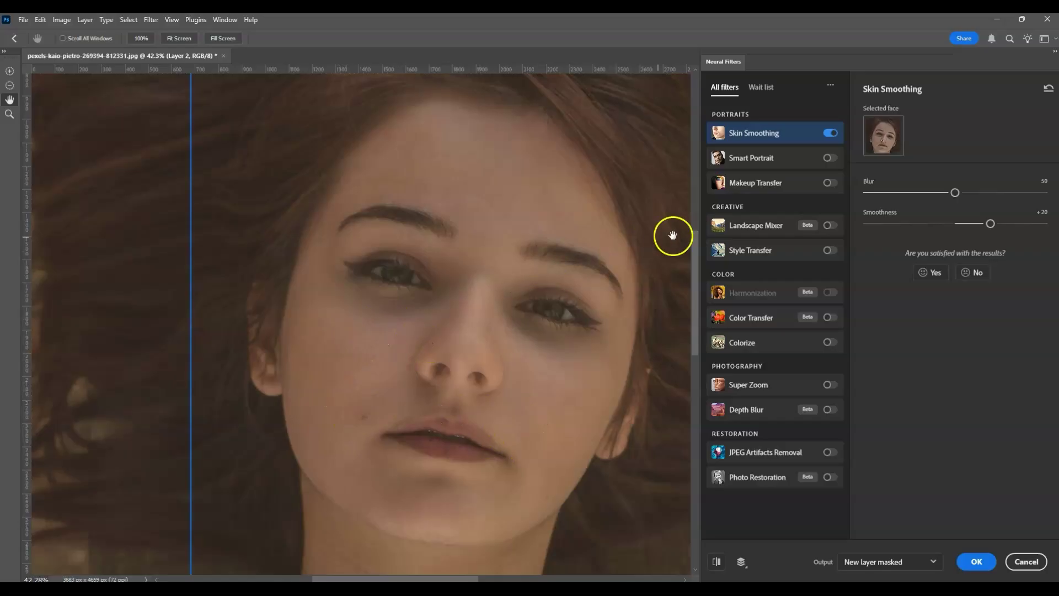
pyautogui.moveTo(958, 193); pyautogui.dragTo(975, 192)
pyautogui.moveTo(1009, 223); pyautogui.dragTo(1012, 222)
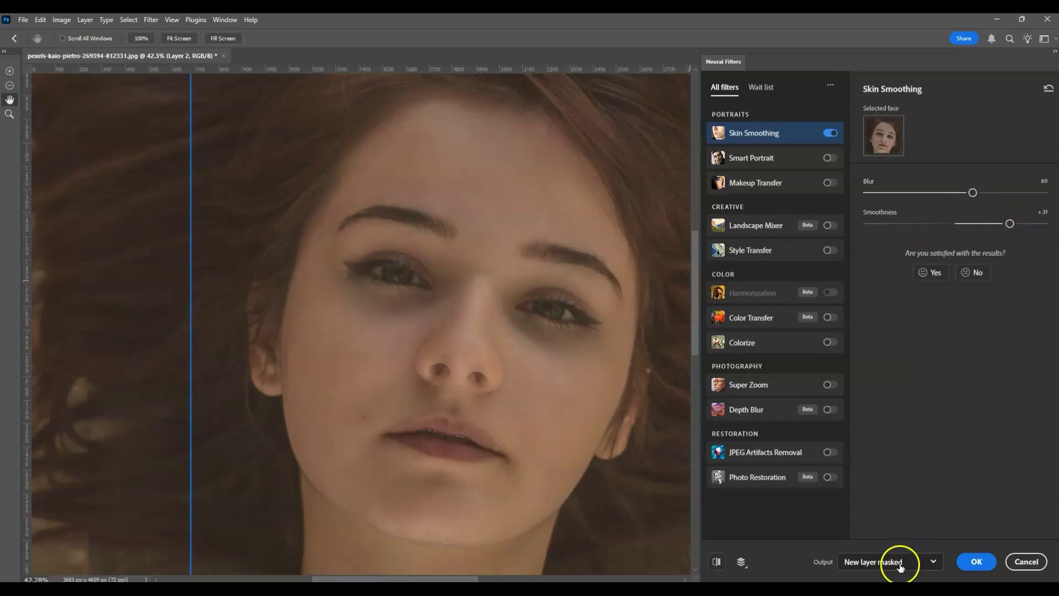
# - Output the skin smoothing to a new masked layer and apply the filter
pyautogui.click(932, 563)
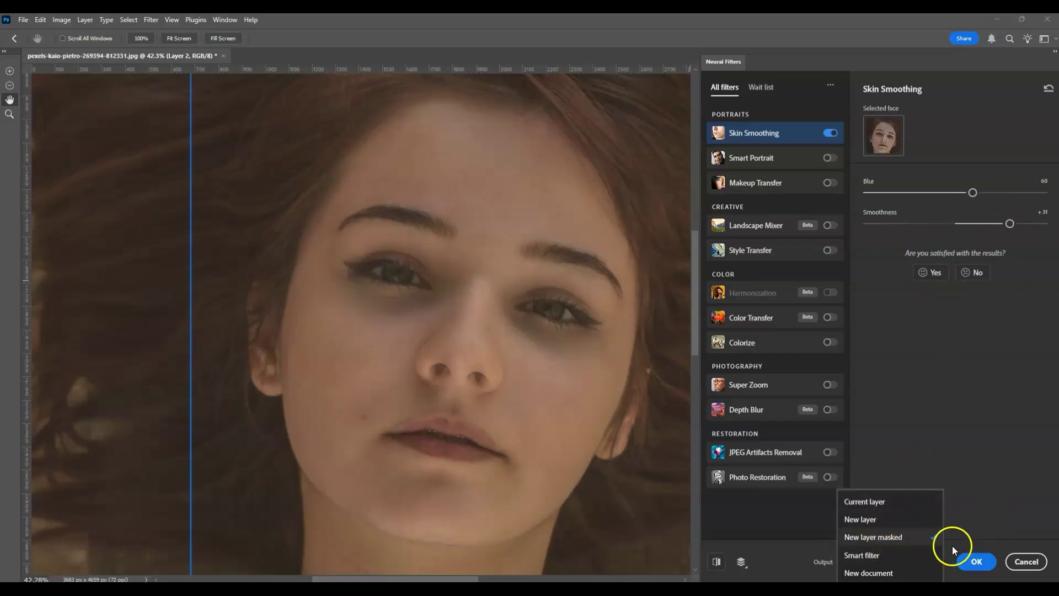
pyautogui.click(922, 544)
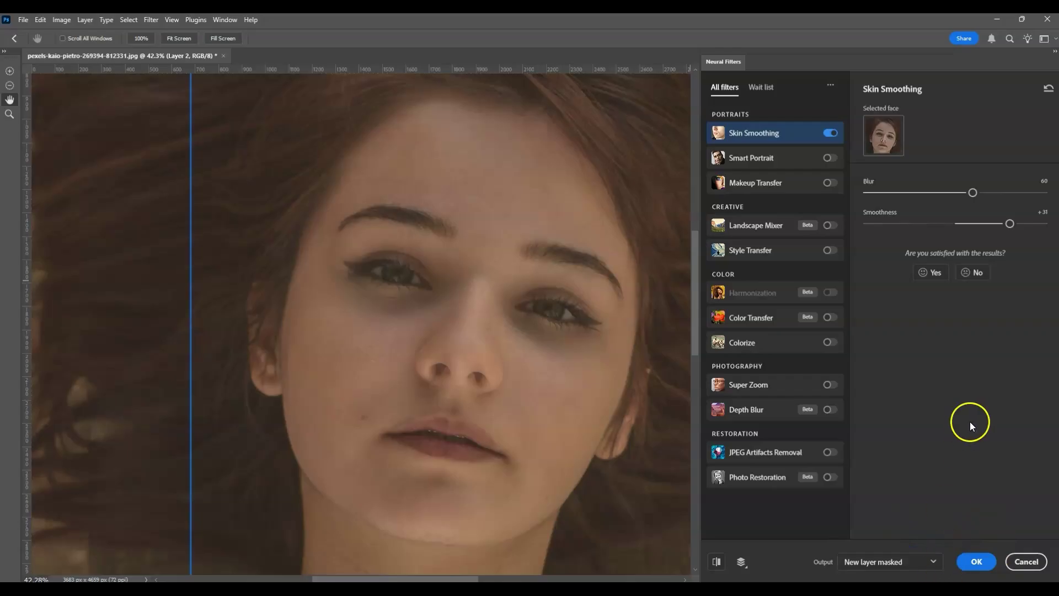
pyautogui.click(977, 561)
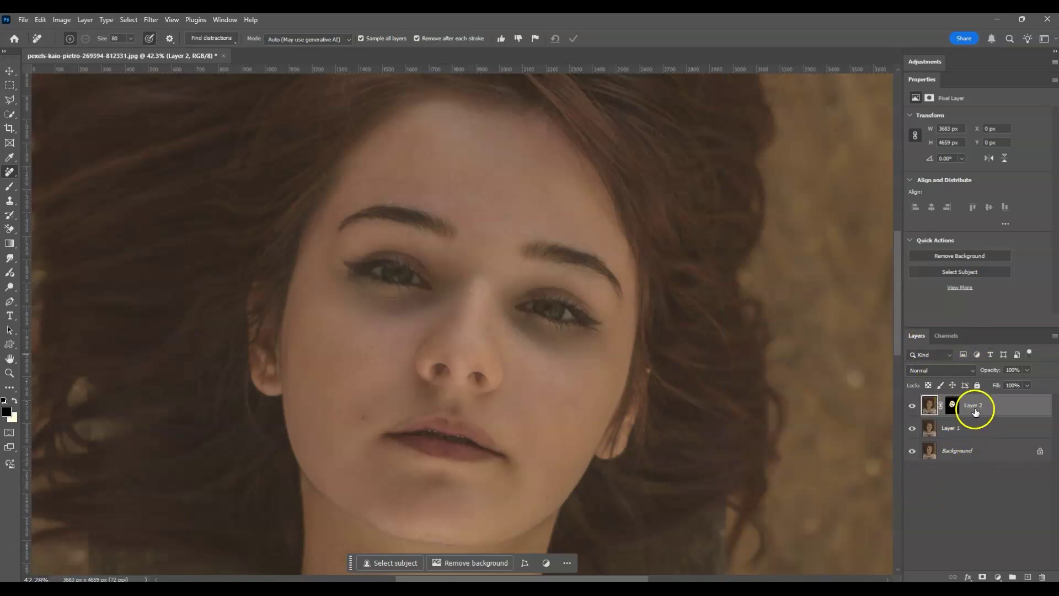
# - Select the smoothed layer's mask and examine which areas of the portrait it covers
pyautogui.click(954, 410)
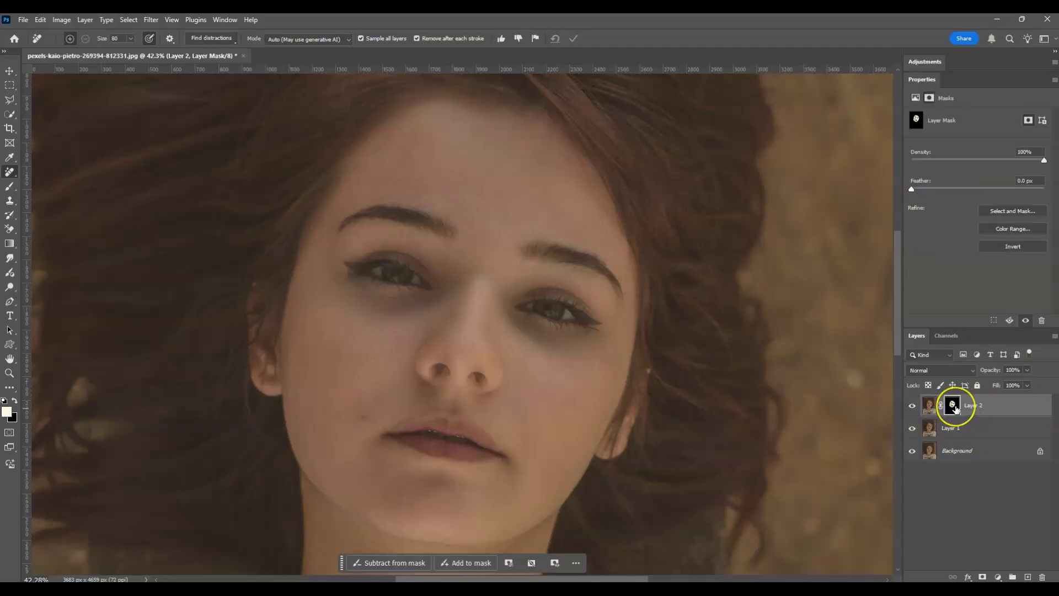
pyautogui.click(465, 380)
pyautogui.click(463, 379)
pyautogui.click(358, 319)
pyautogui.click(471, 198)
pyautogui.click(801, 264)
pyautogui.click(321, 451)
# - Add a Brightness/Contrast adjustment layer above the smoothed layer with contrast set to 58
pyautogui.click(998, 577)
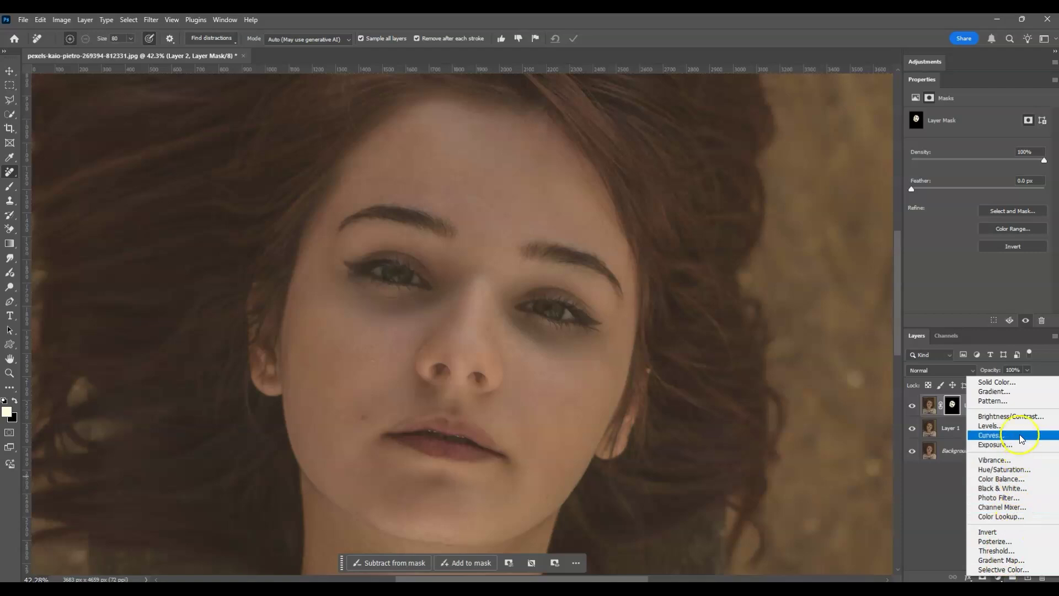
pyautogui.click(1010, 416)
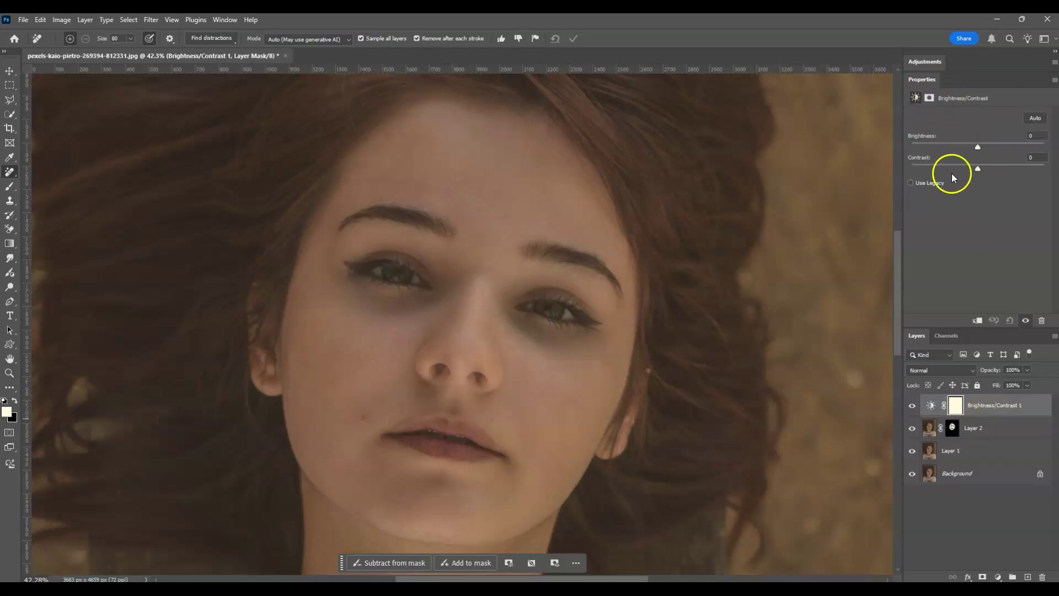
pyautogui.moveTo(978, 167); pyautogui.dragTo(1003, 171)
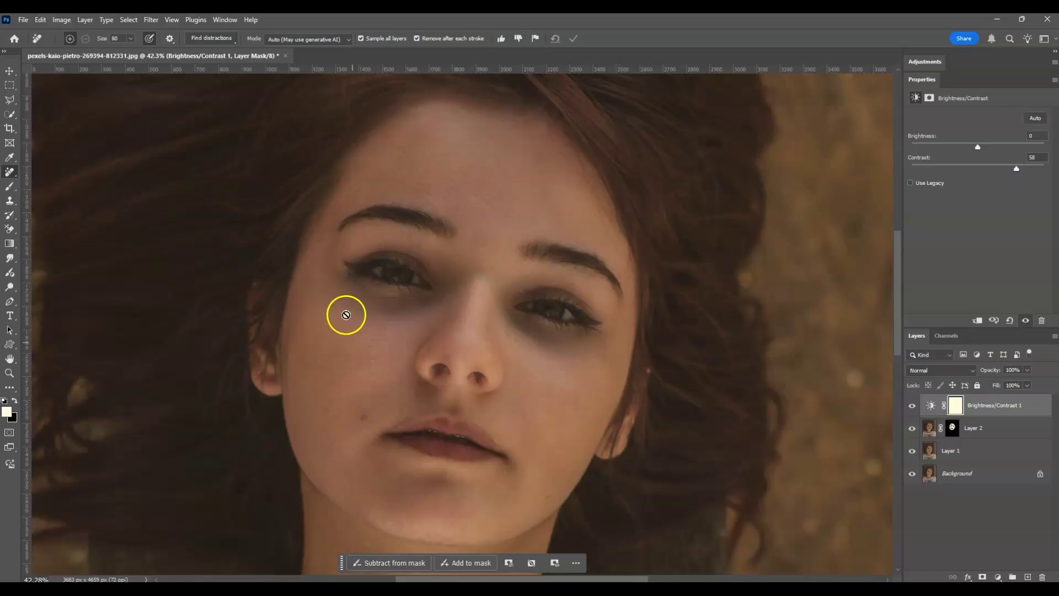
# - Copy the Background layer to the top of the layer stack and hide the copy to compare the original with the retouch
pyautogui.click(9, 373)
pyautogui.click(934, 524)
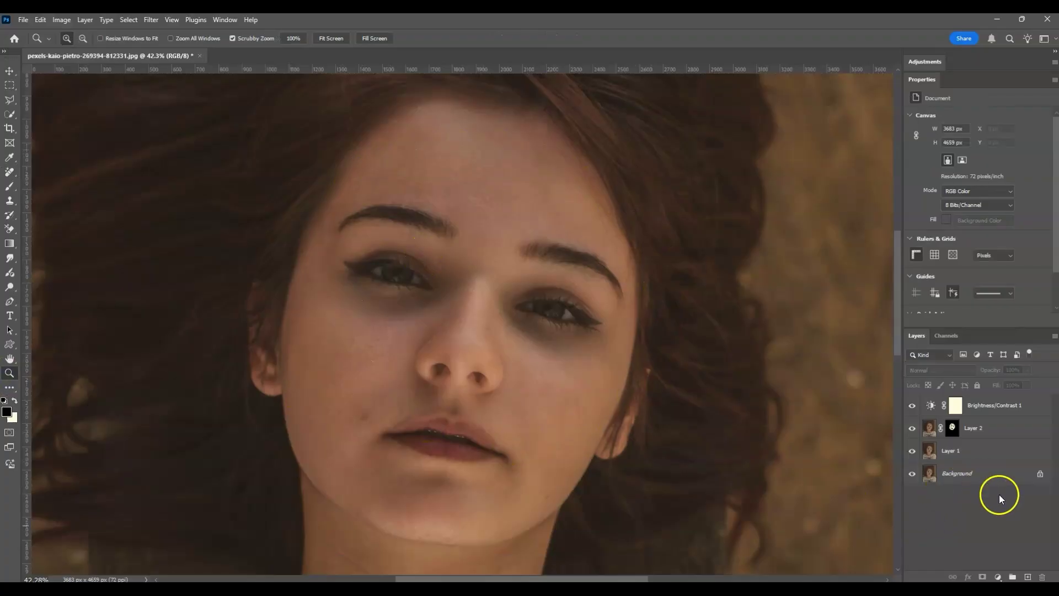
pyautogui.click(989, 475)
pyautogui.moveTo(988, 474); pyautogui.dragTo(982, 413)
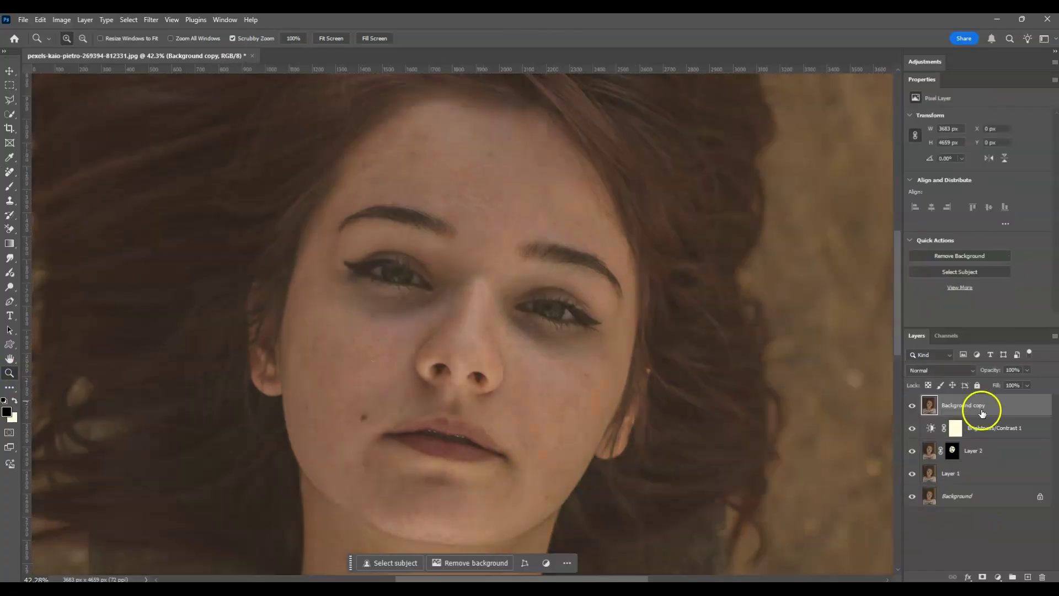
pyautogui.click(914, 407)
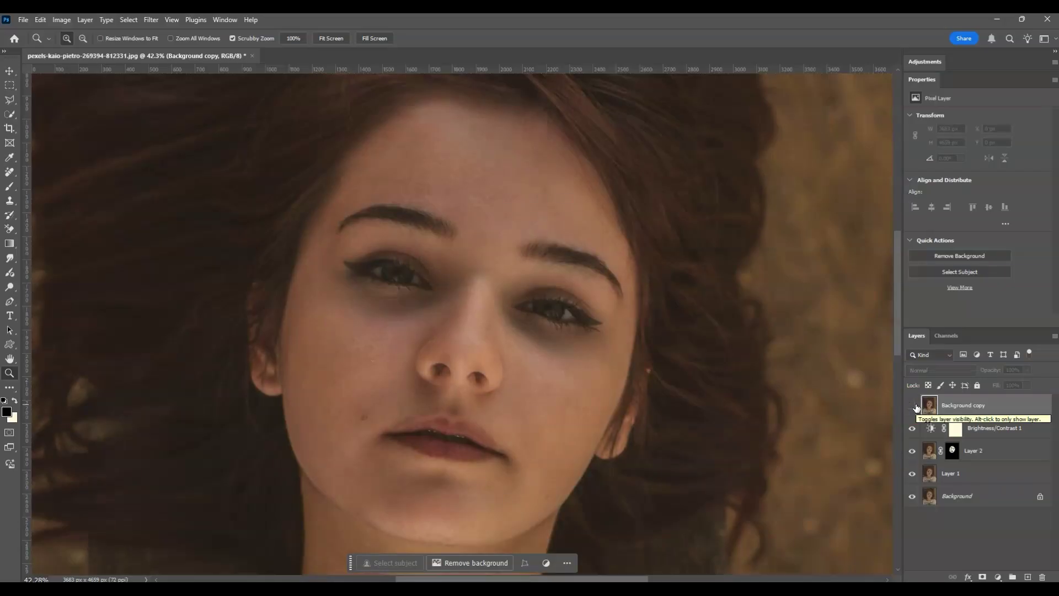
pyautogui.click(26, 564)
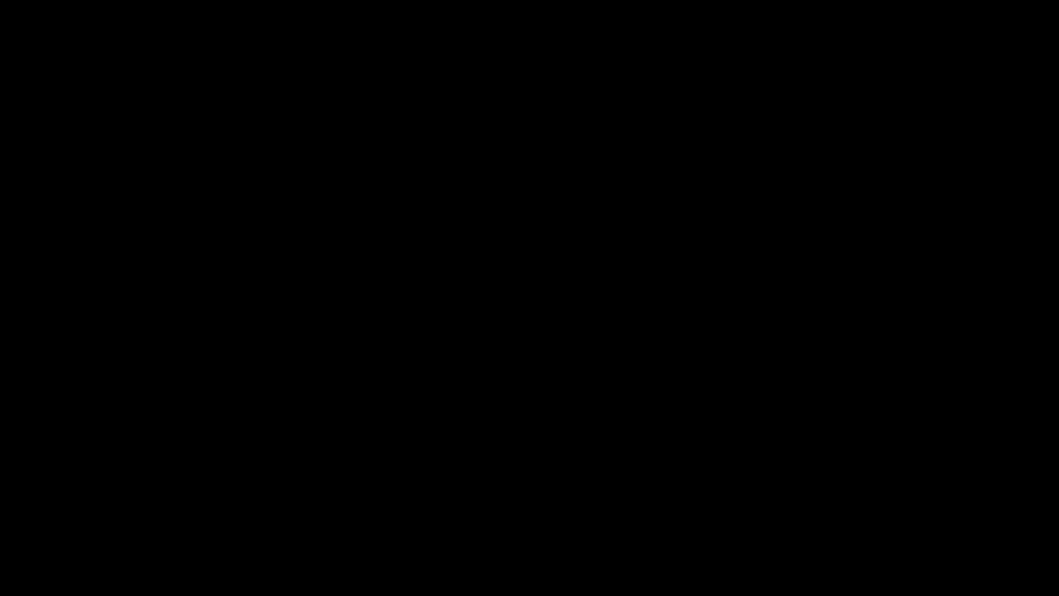